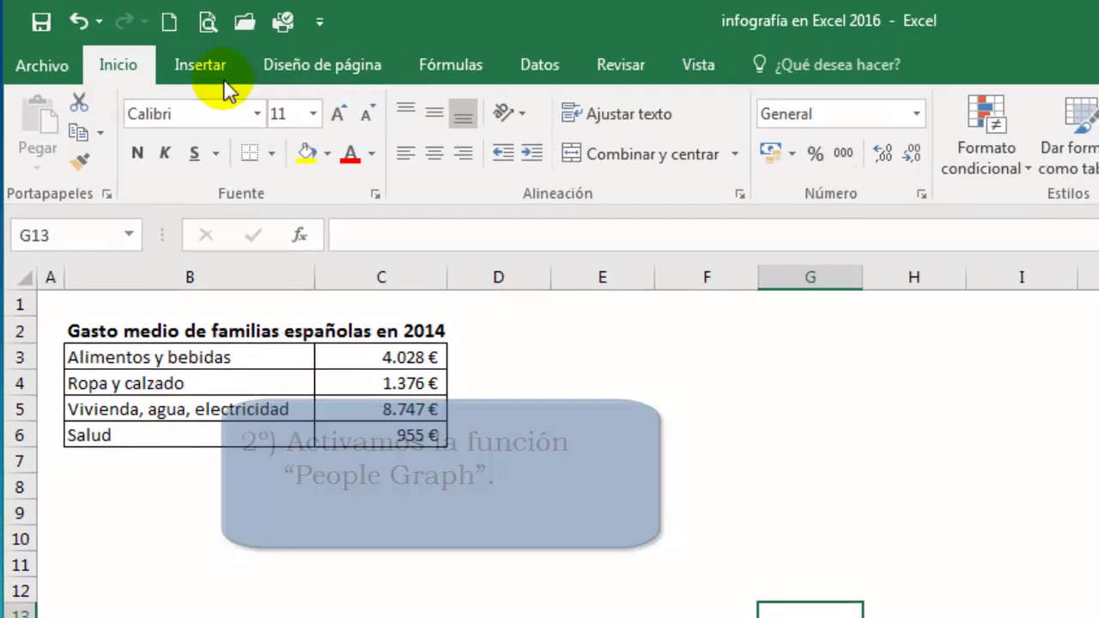
Insert a People Graph add-in from Insertar > Complementos beside the spending table
left_click(176, 56)
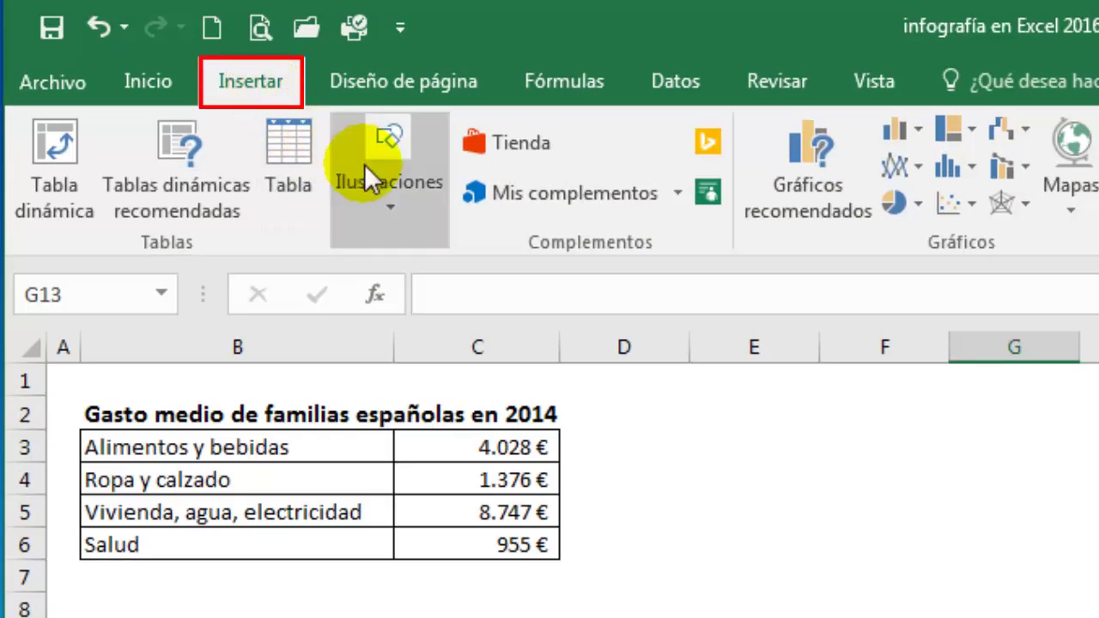
left_click(713, 208)
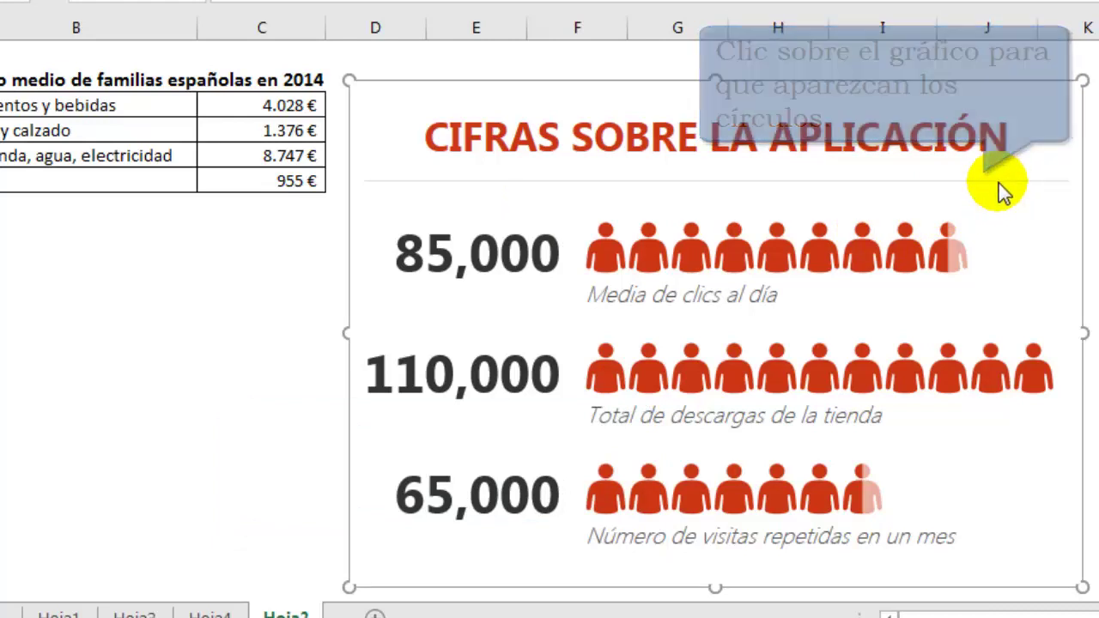
Set the People Graph's data to range B3:C6, showing the four spending categories and amounts
left_click(999, 183)
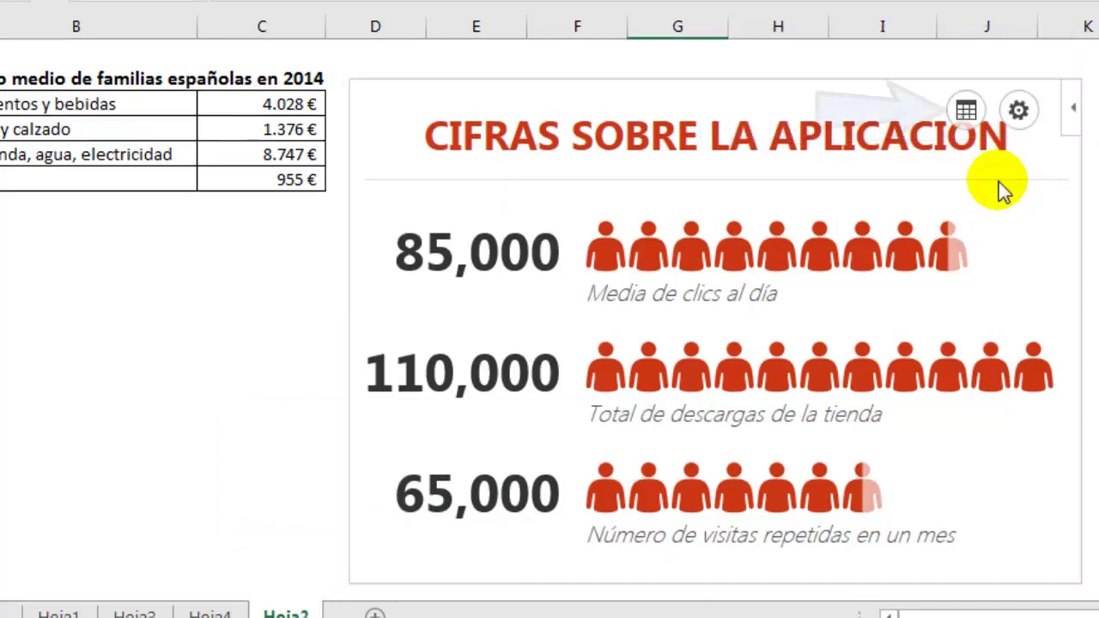
left_click(971, 121)
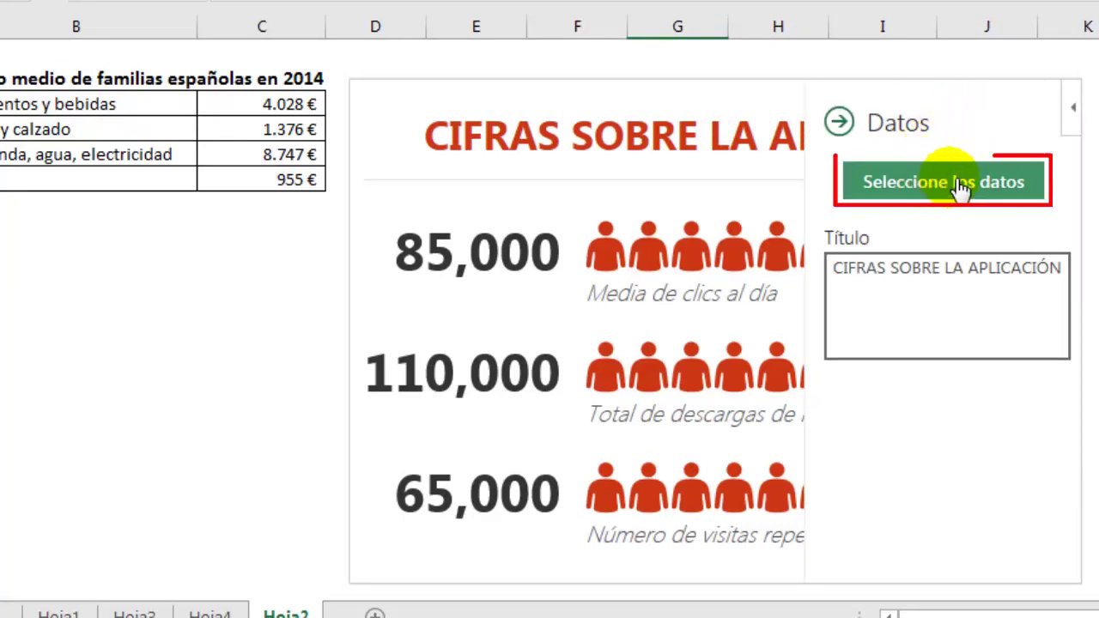
left_click(956, 183)
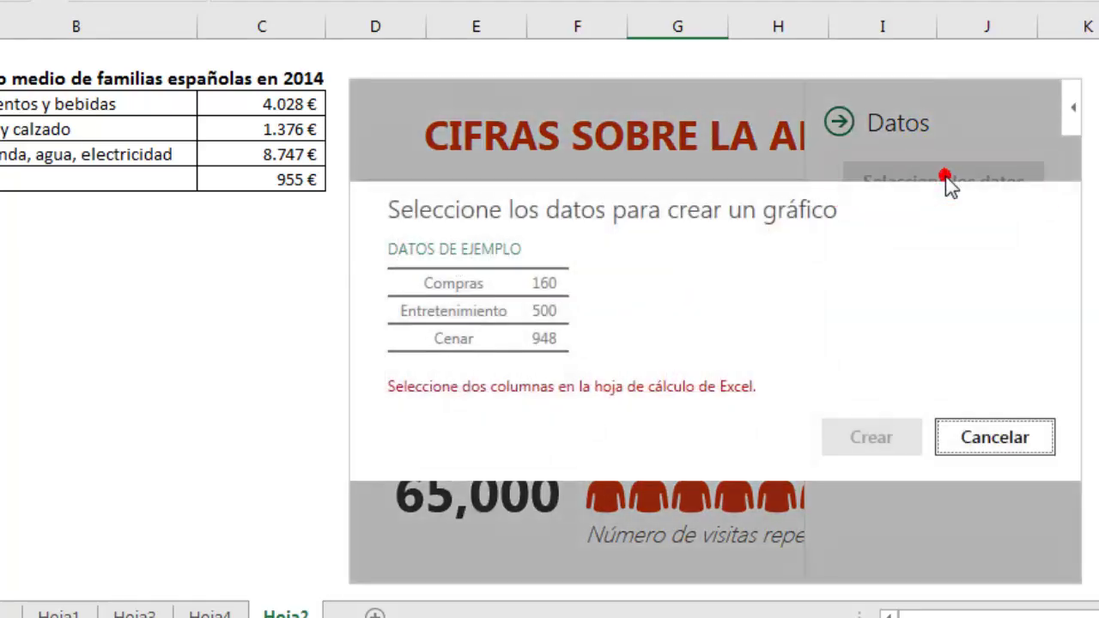
left_click(173, 109)
left_click_drag(173, 109, 358, 194)
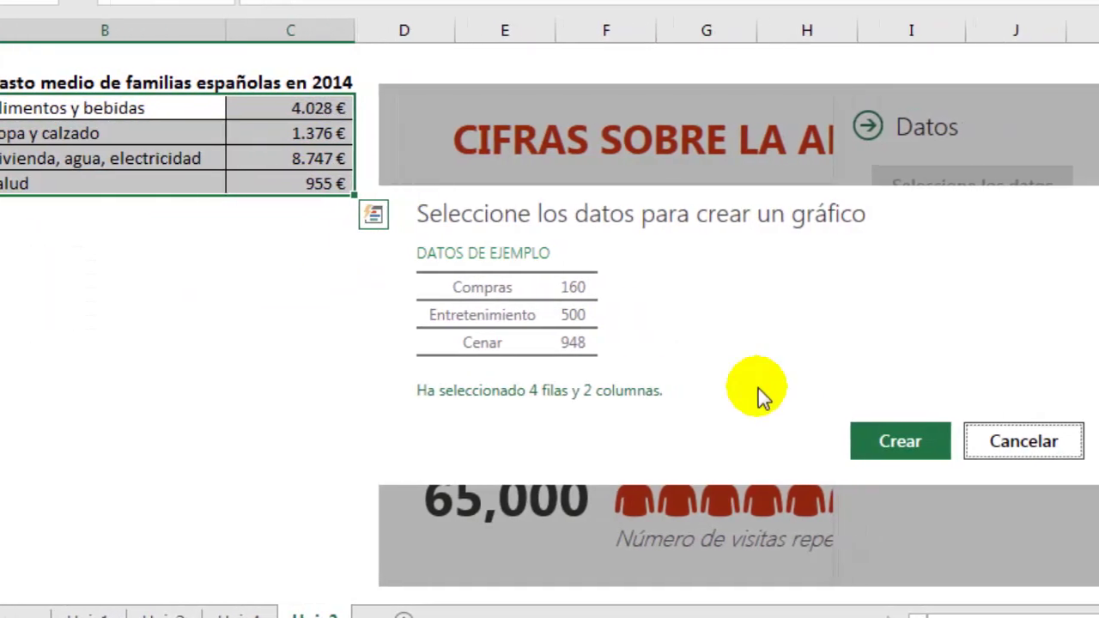
left_click(900, 441)
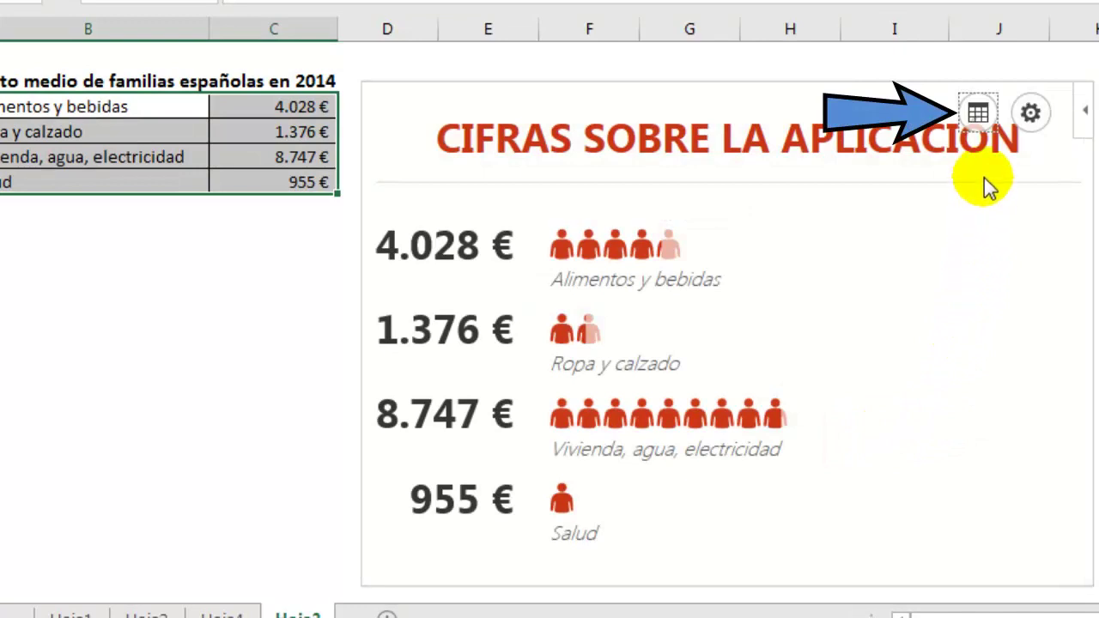
Replace the sample title with 'Gasto medio de familias españolas en 2014', copied from cell B2
left_click(978, 113)
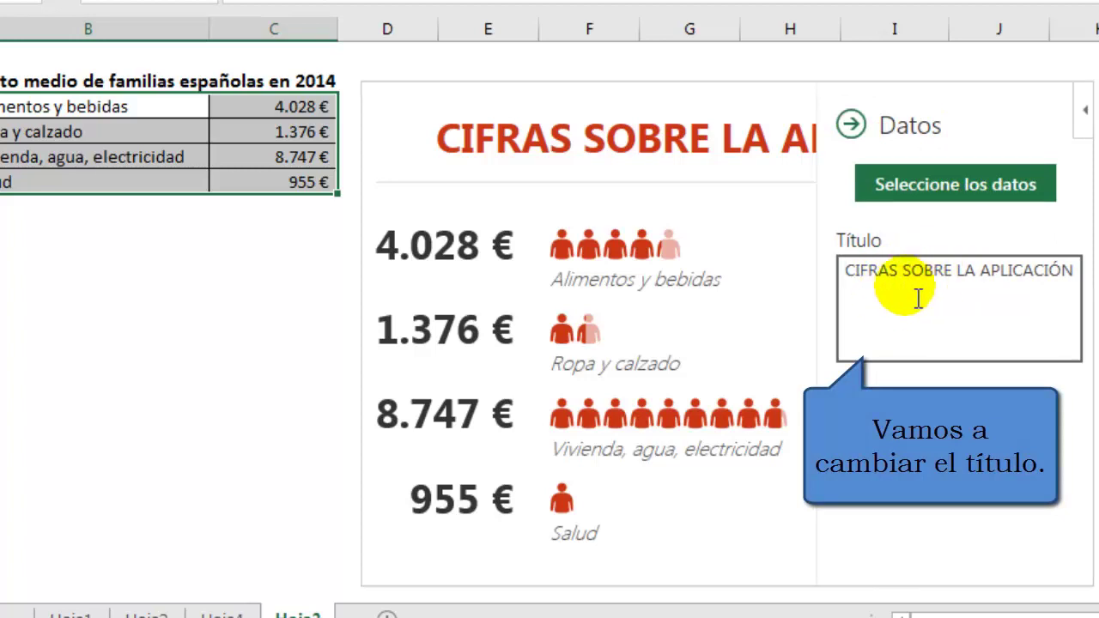
left_click(139, 85)
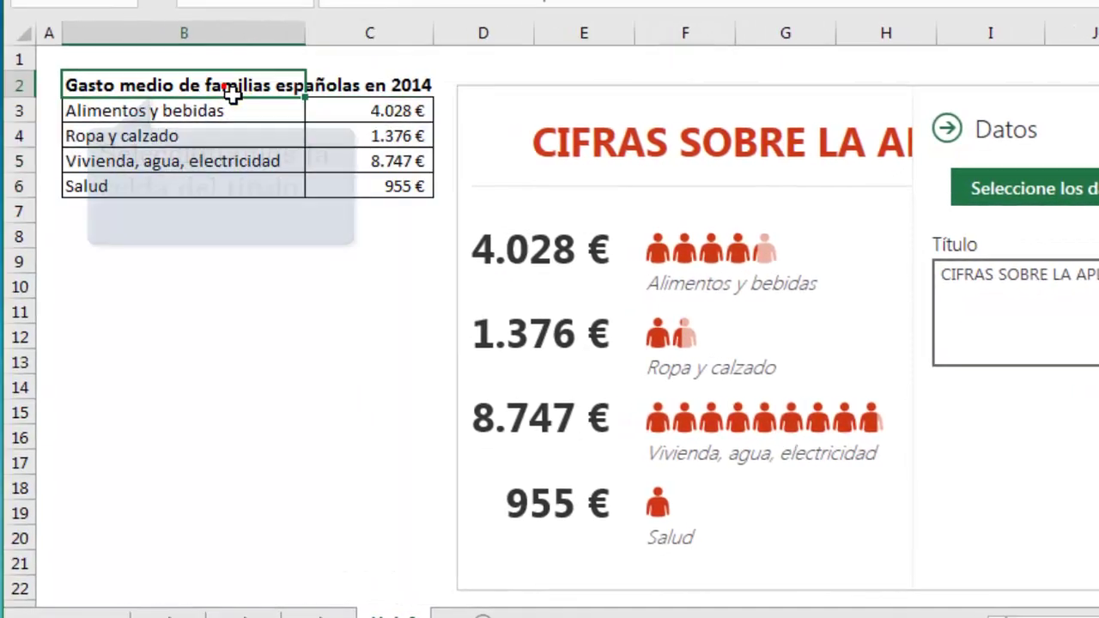
key("ctrl+c")
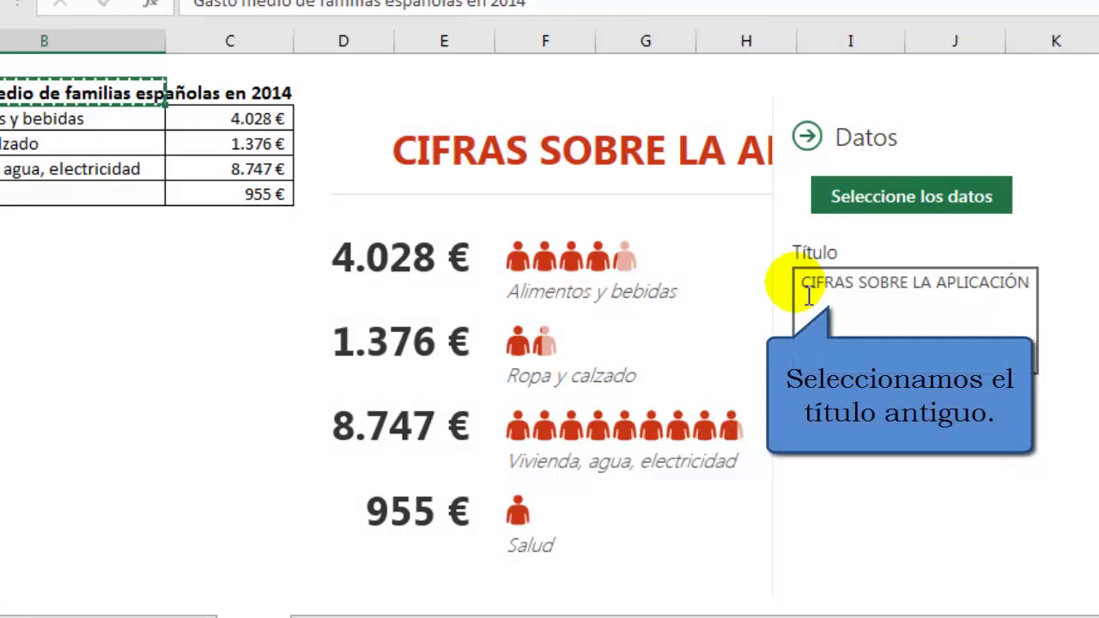
left_click_drag(801, 284, 1029, 286)
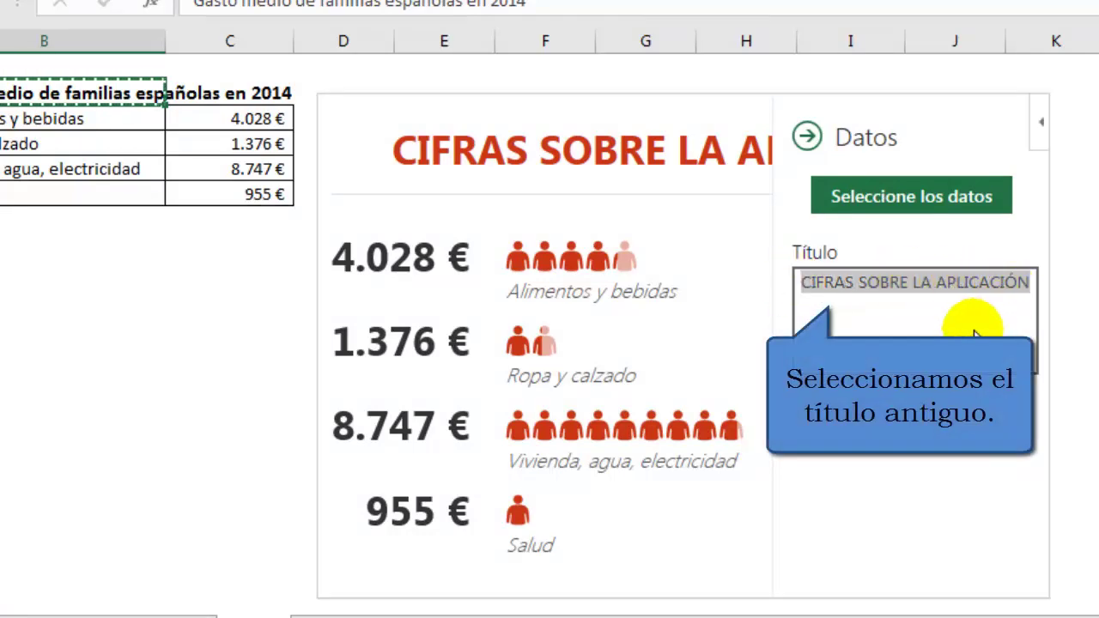
key("ctrl+v")
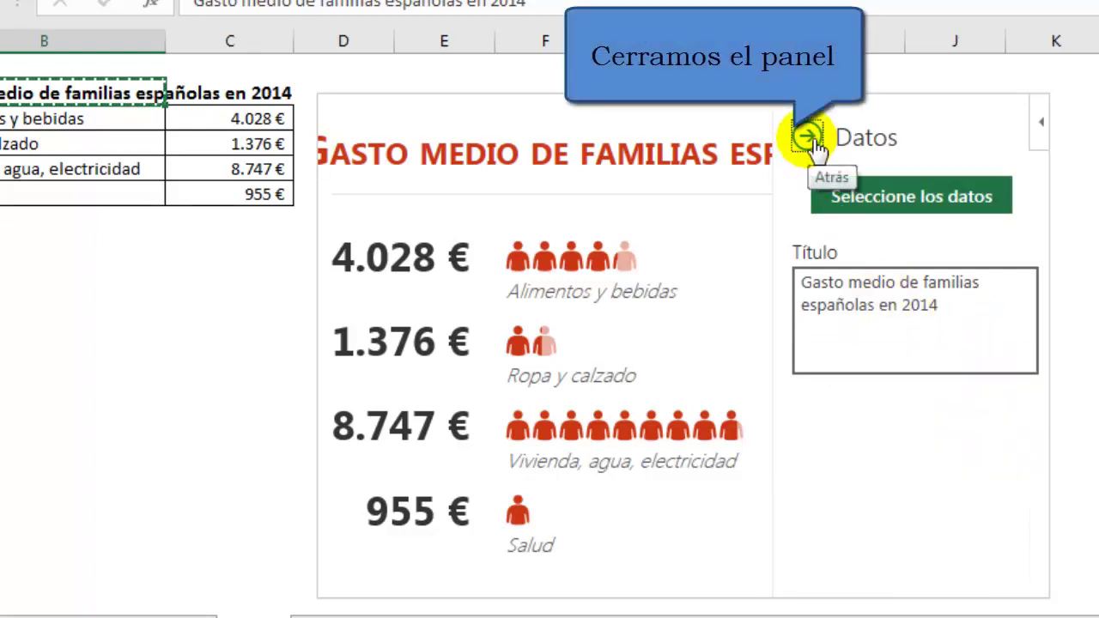
Close the Datos pane and widen the graph until its title fits on one line
left_click(809, 139)
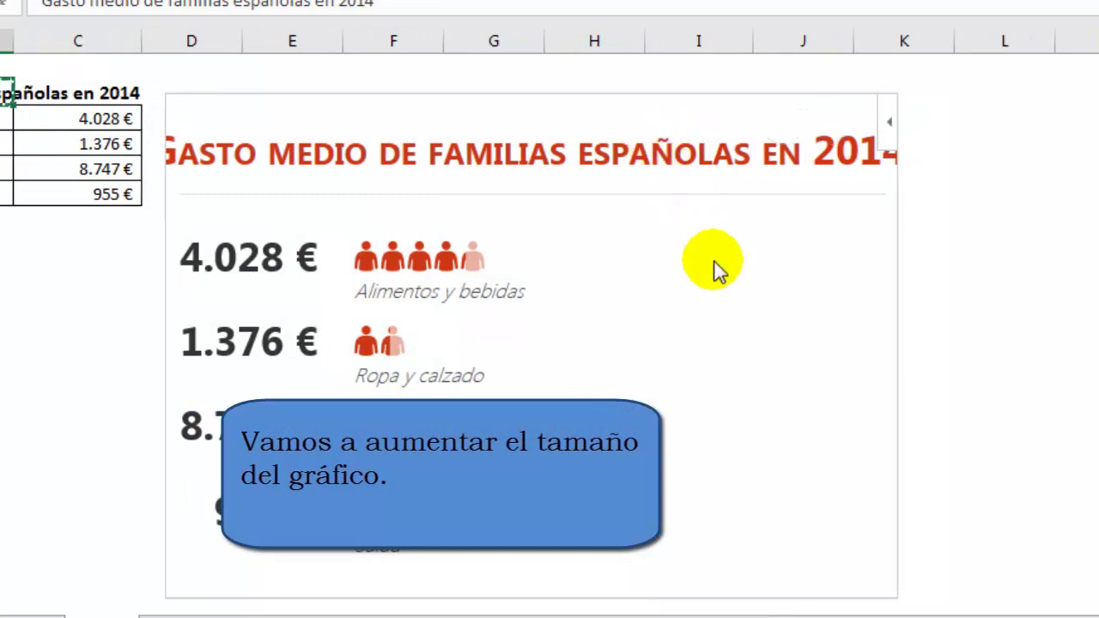
left_click(900, 354)
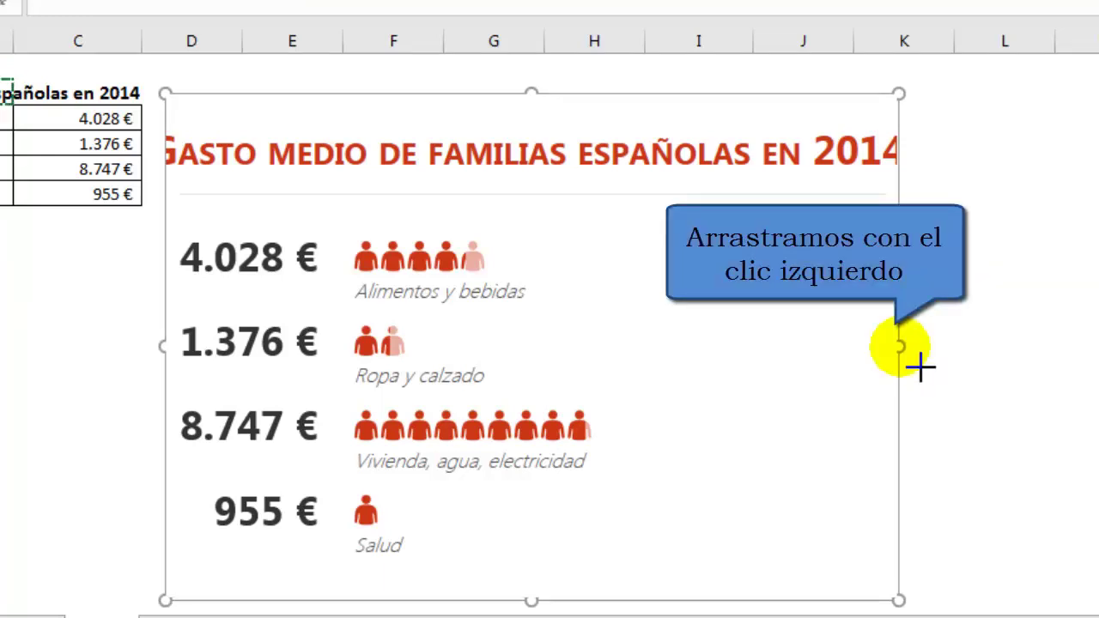
left_click_drag(916, 357, 1044, 361)
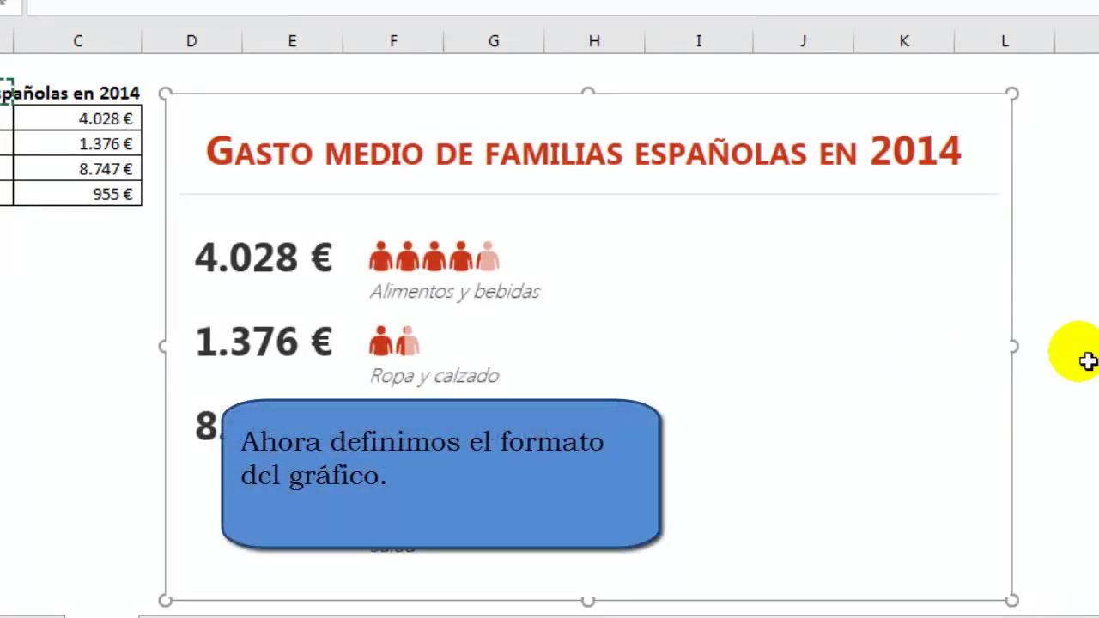
Preview graph types Tipo 2 and Tipo 3 in the settings, then keep the red Tipo 1
left_click(881, 273)
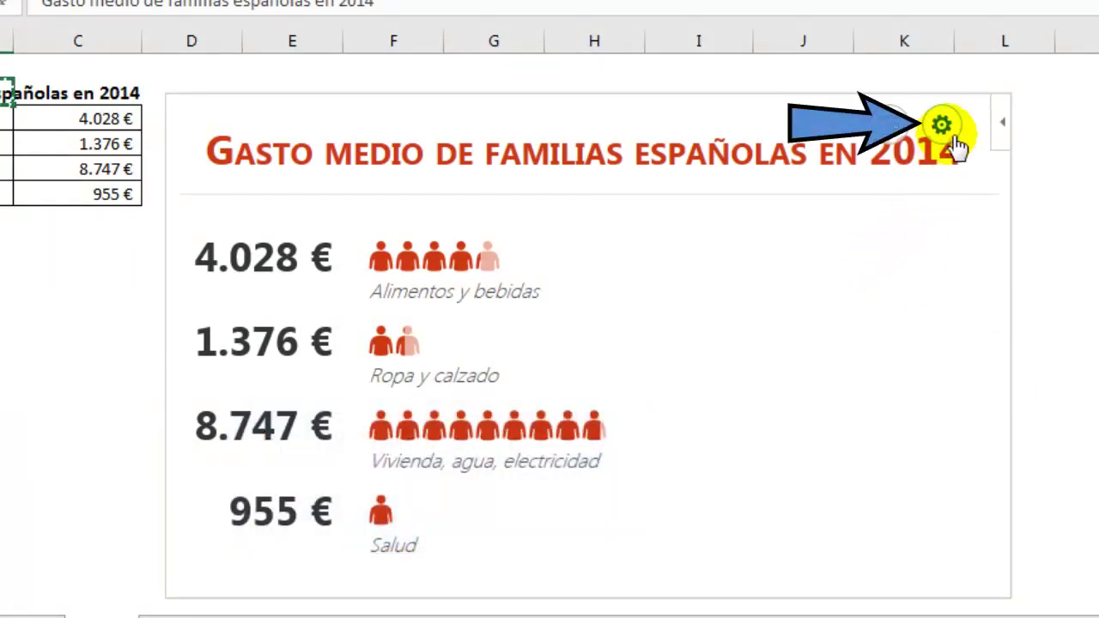
left_click(954, 137)
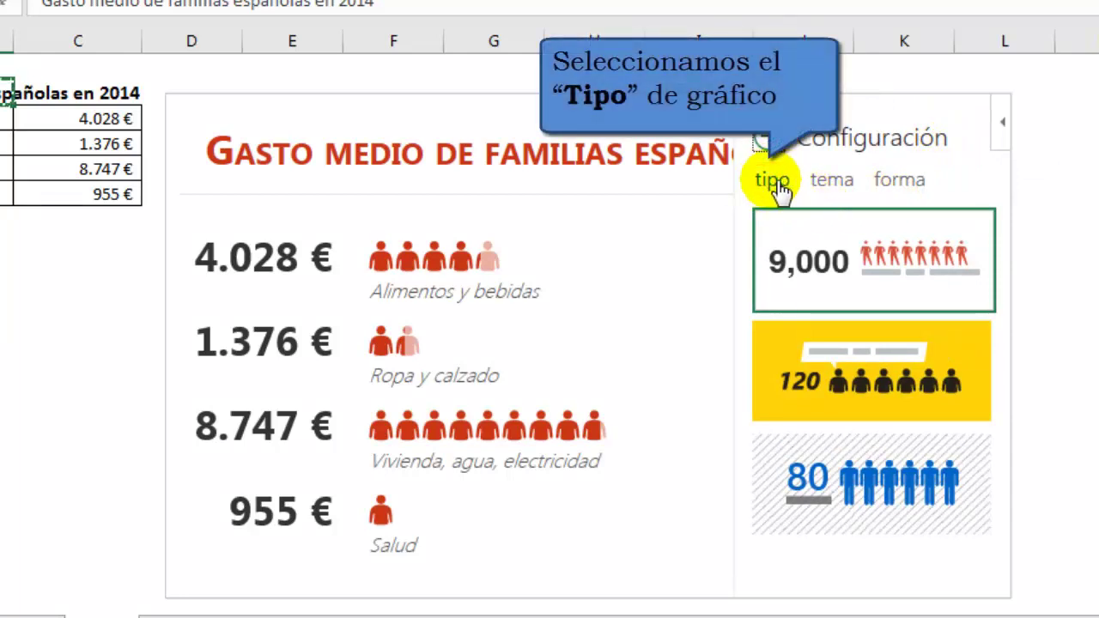
left_click(778, 184)
left_click(821, 273)
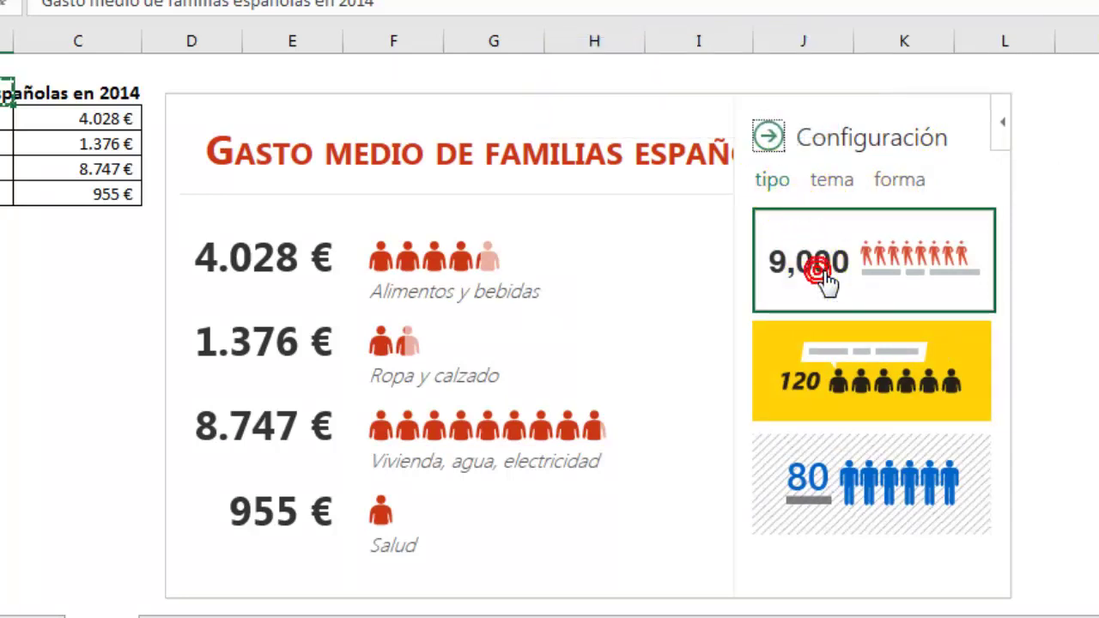
left_click(842, 365)
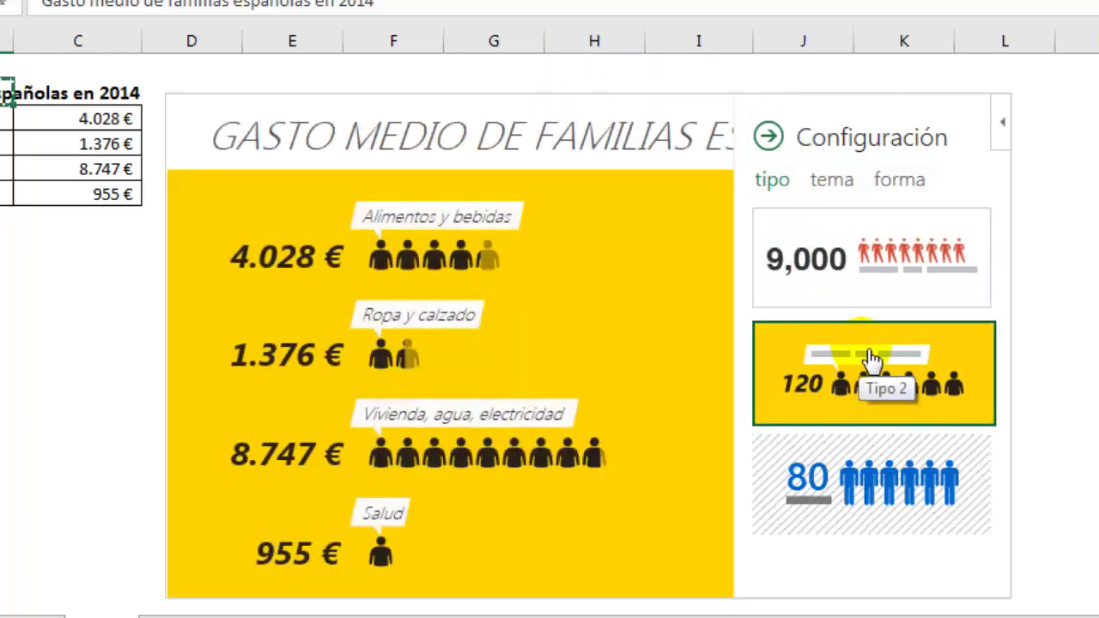
left_click(876, 472)
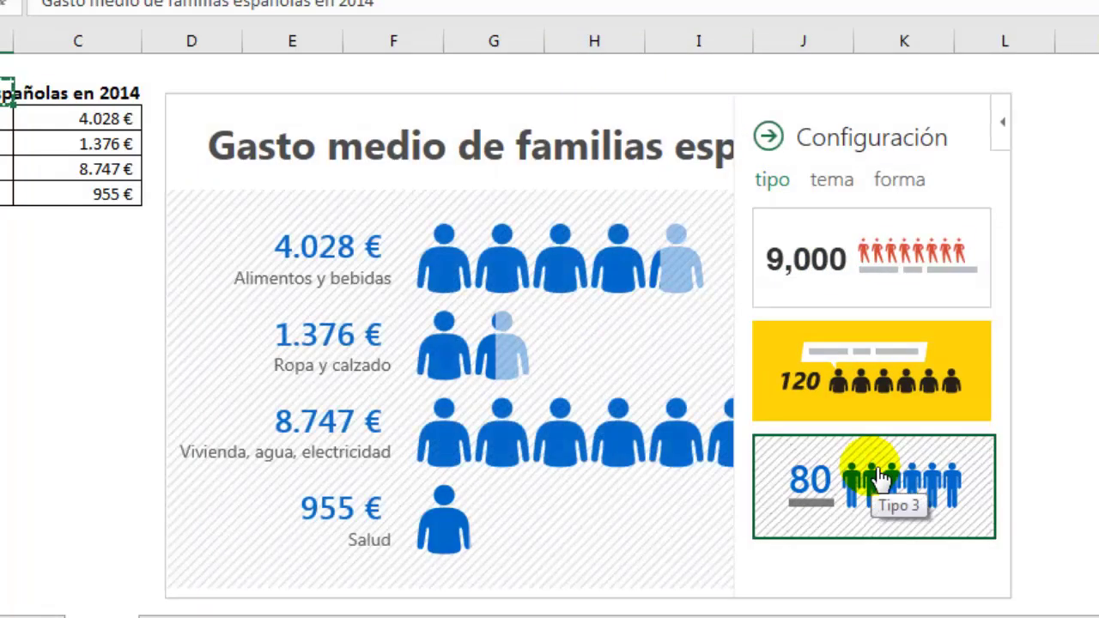
left_click(814, 267)
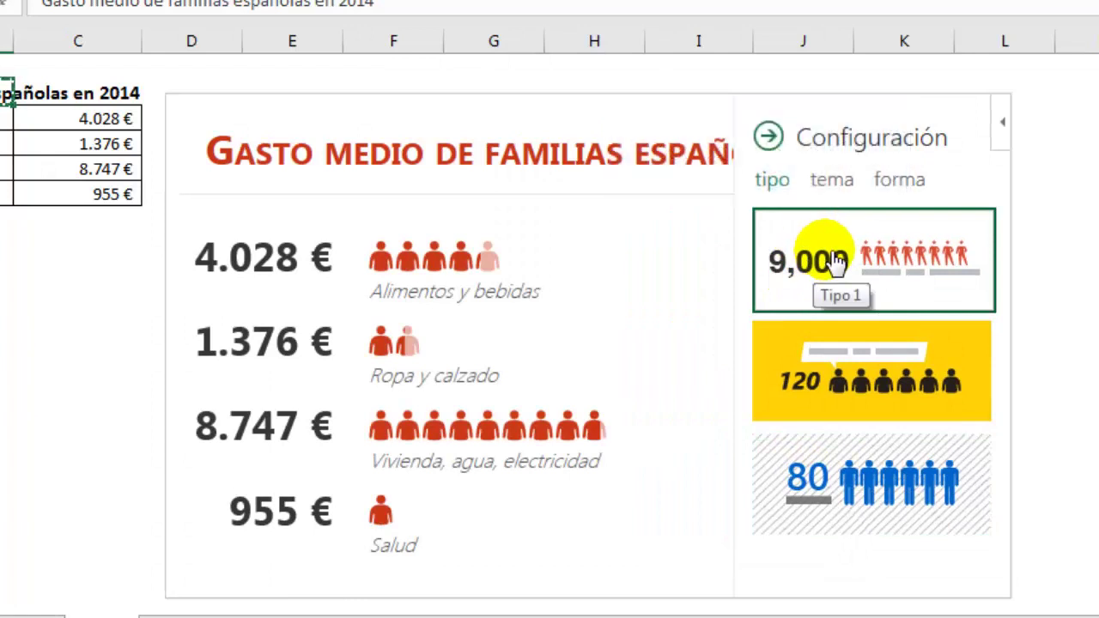
Preview the dark-lime, yellow, black, magenta and blue-yellow themes, then keep red Tema 1
left_click(842, 185)
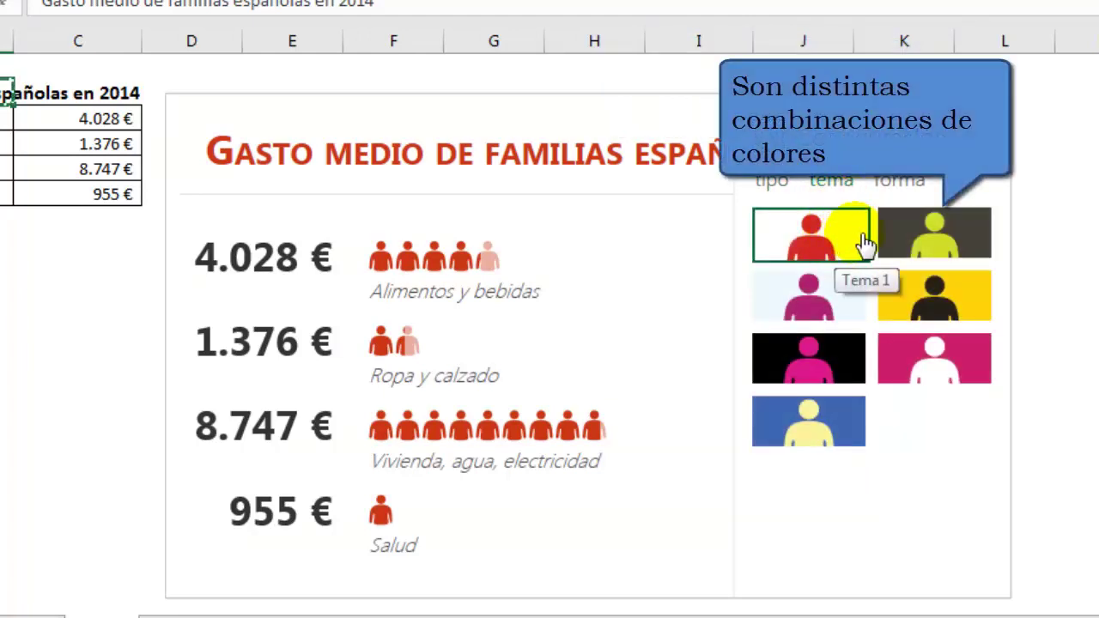
left_click(907, 232)
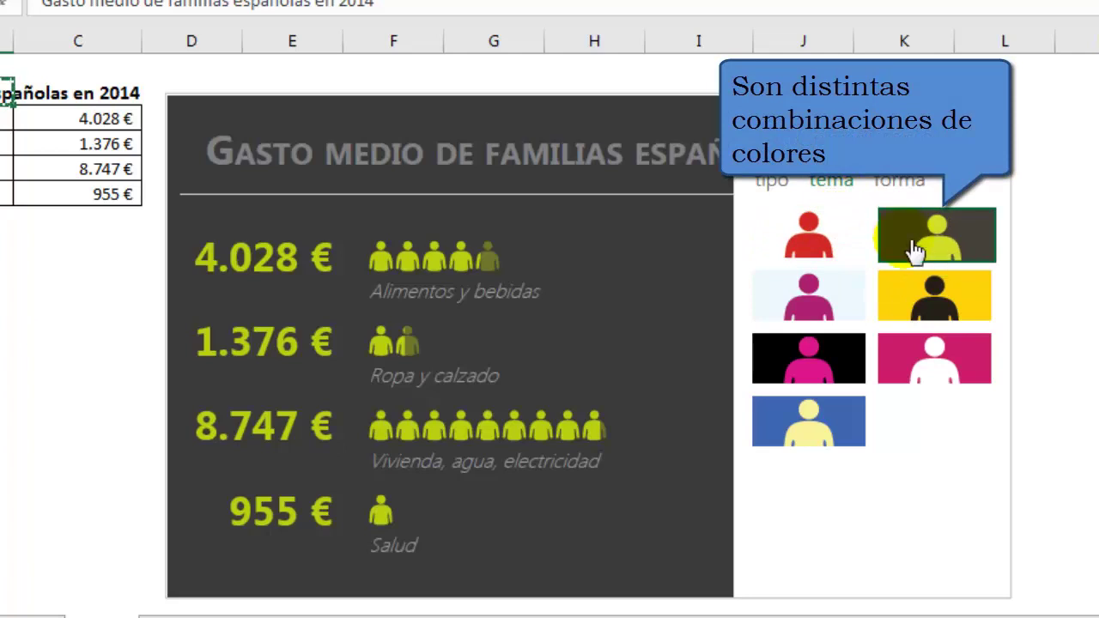
left_click(913, 300)
left_click(838, 308)
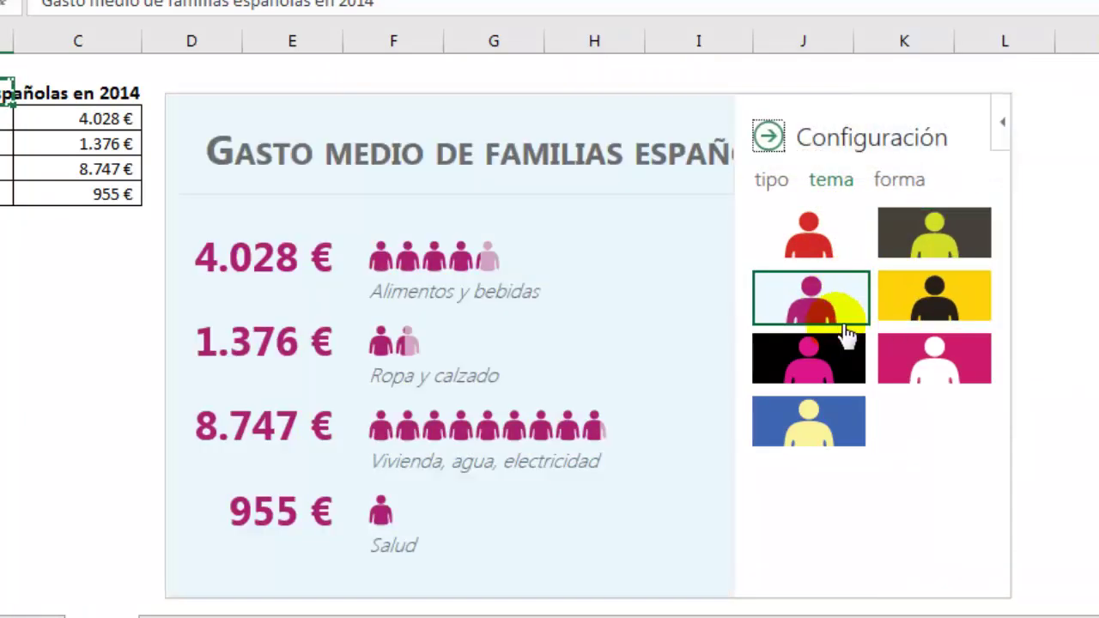
left_click(839, 355)
left_click(889, 361)
left_click(842, 423)
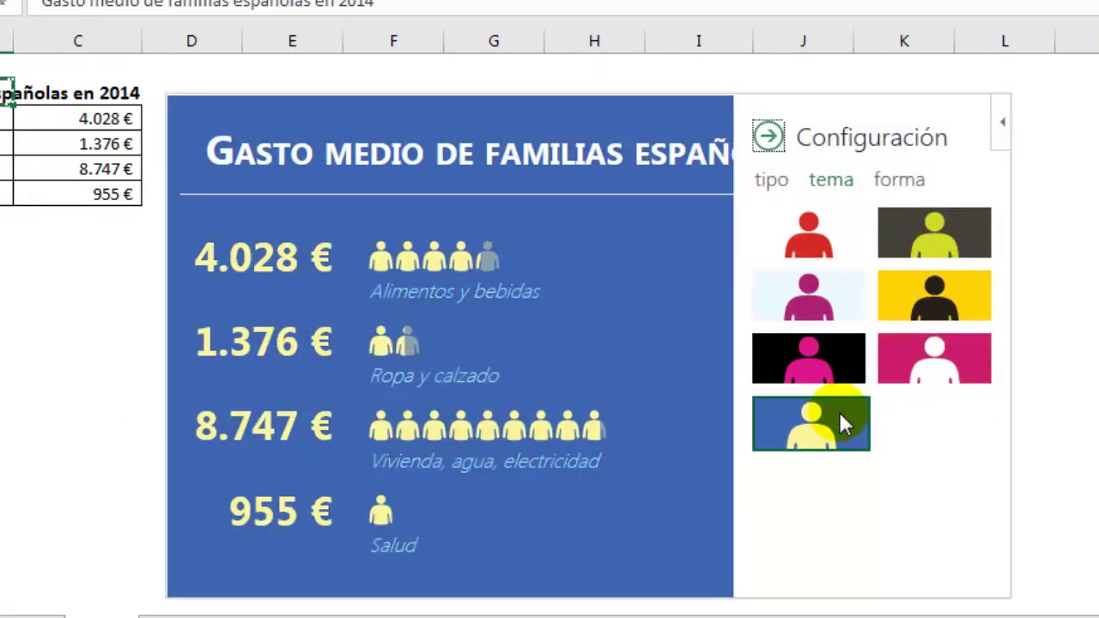
left_click(840, 237)
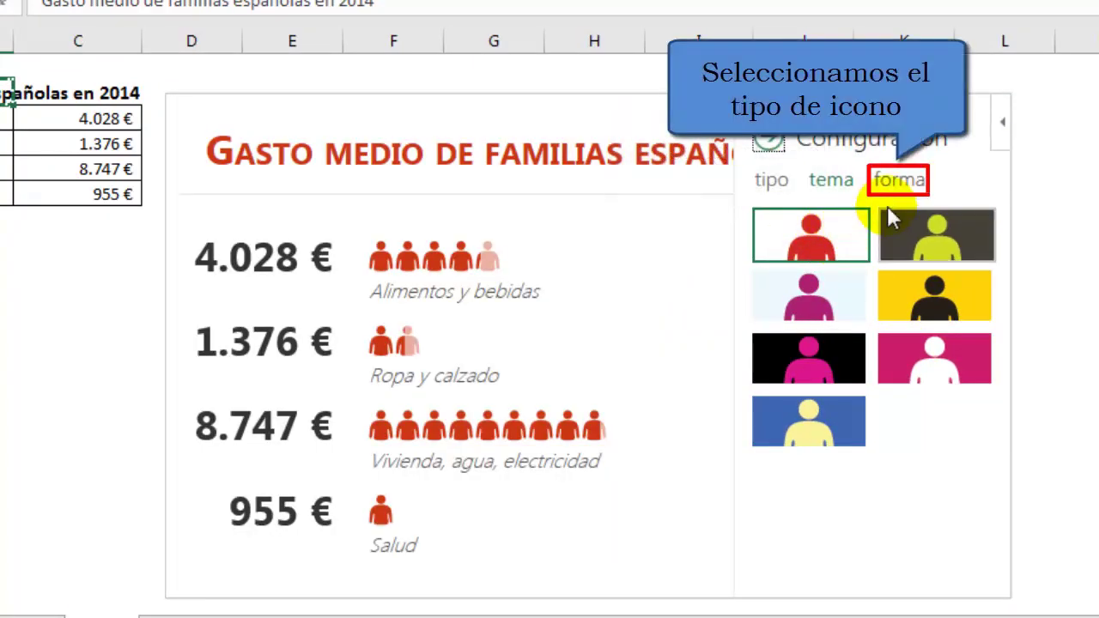
Try figure, box, heart and star icon shapes, then use money-bag icons and close settings
left_click(899, 180)
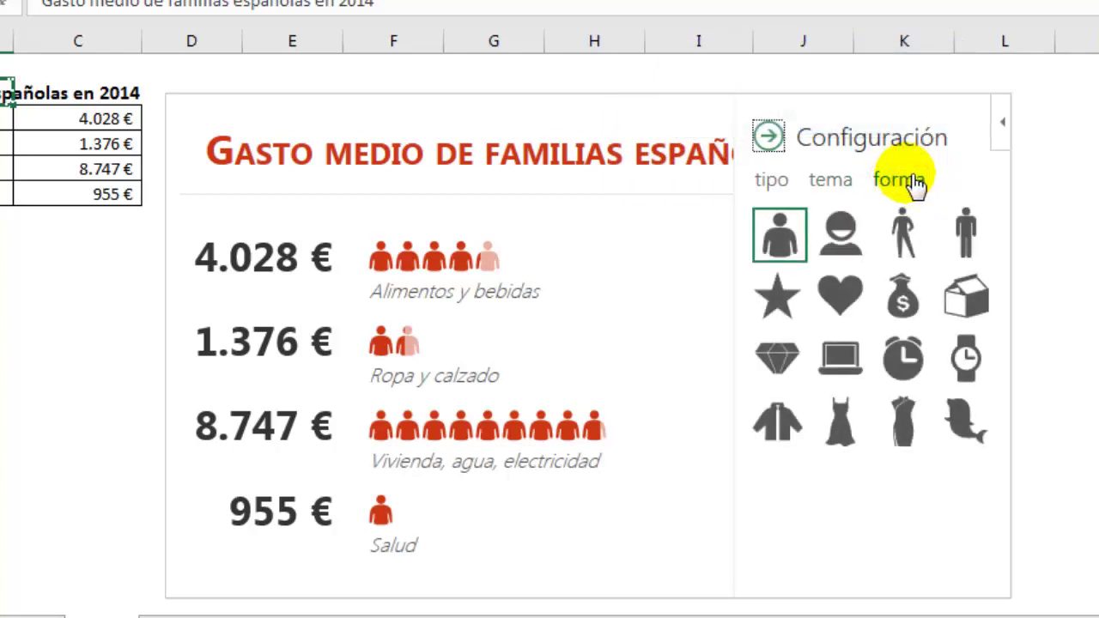
left_click(850, 245)
left_click(904, 239)
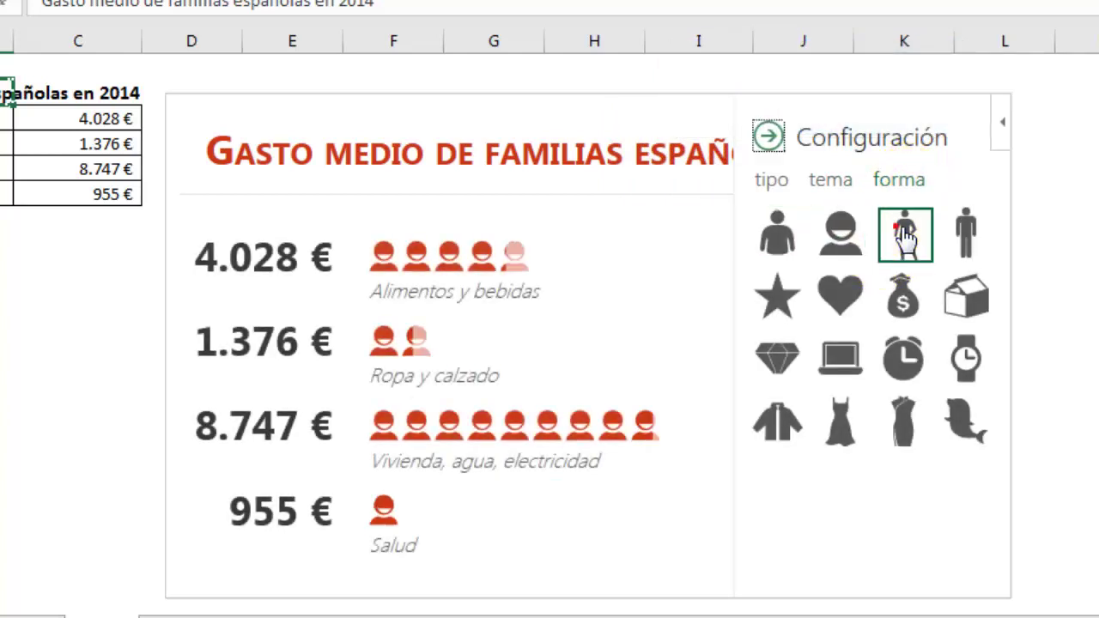
left_click(969, 243)
left_click(979, 301)
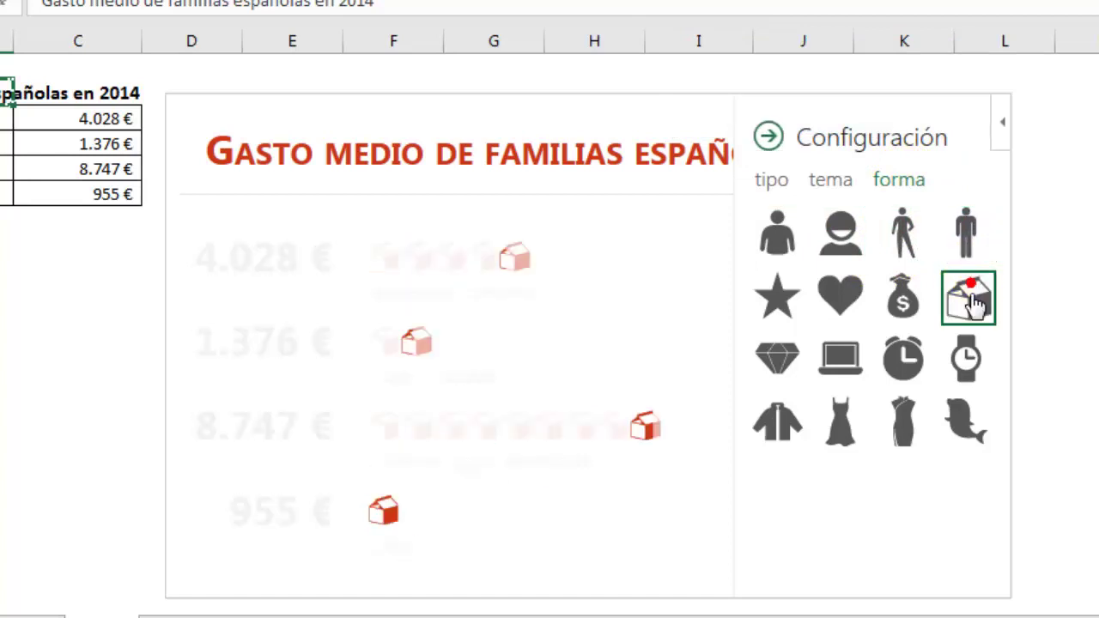
left_click(840, 299)
left_click(777, 296)
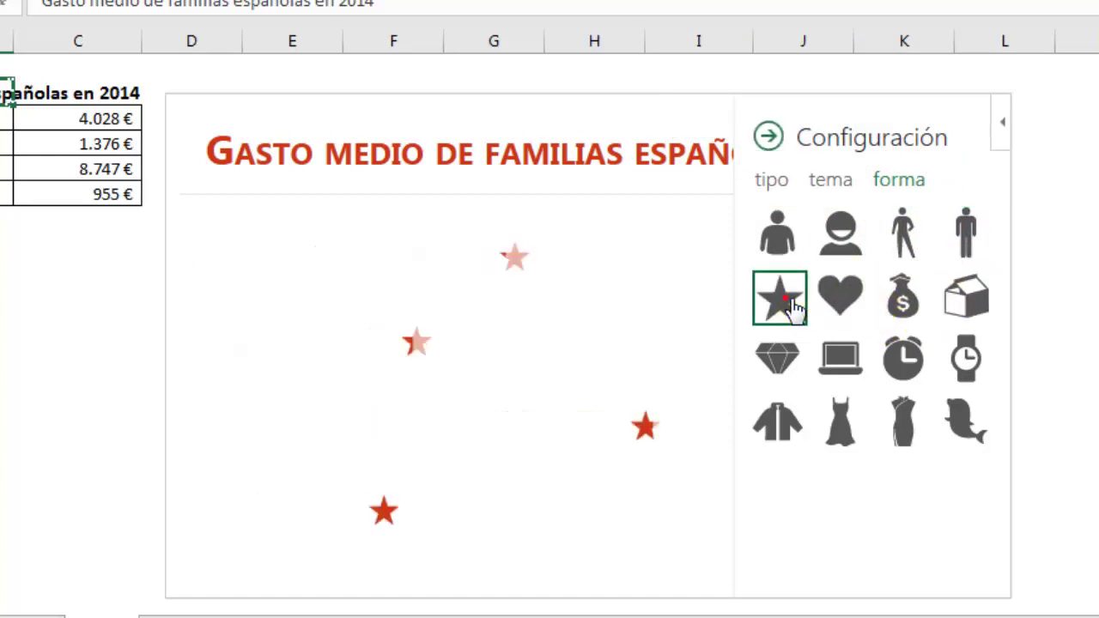
left_click(907, 297)
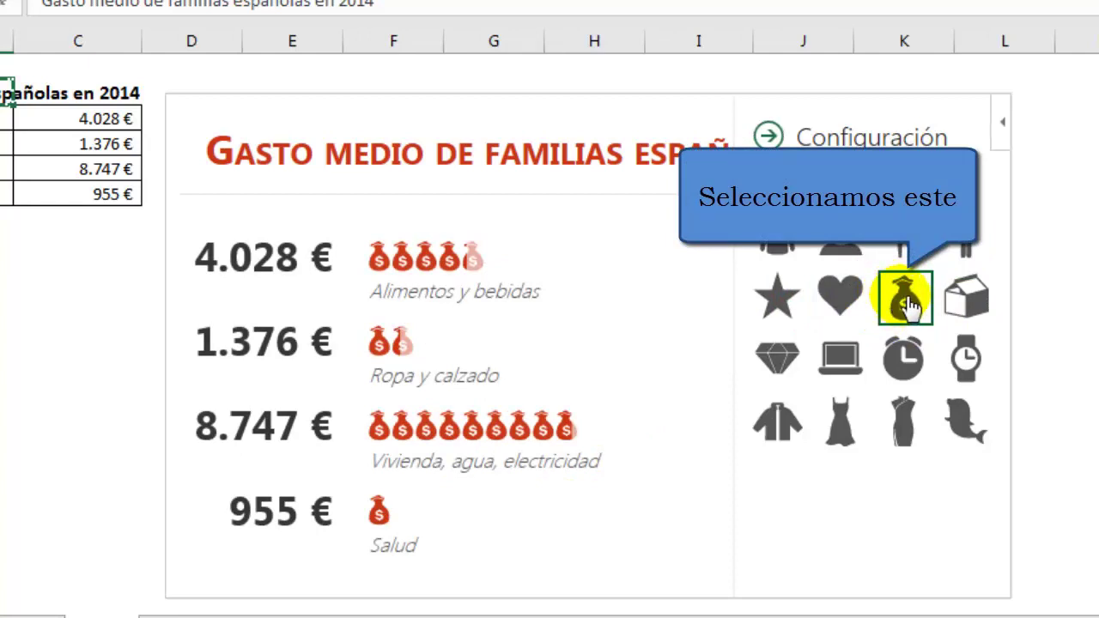
left_click(769, 140)
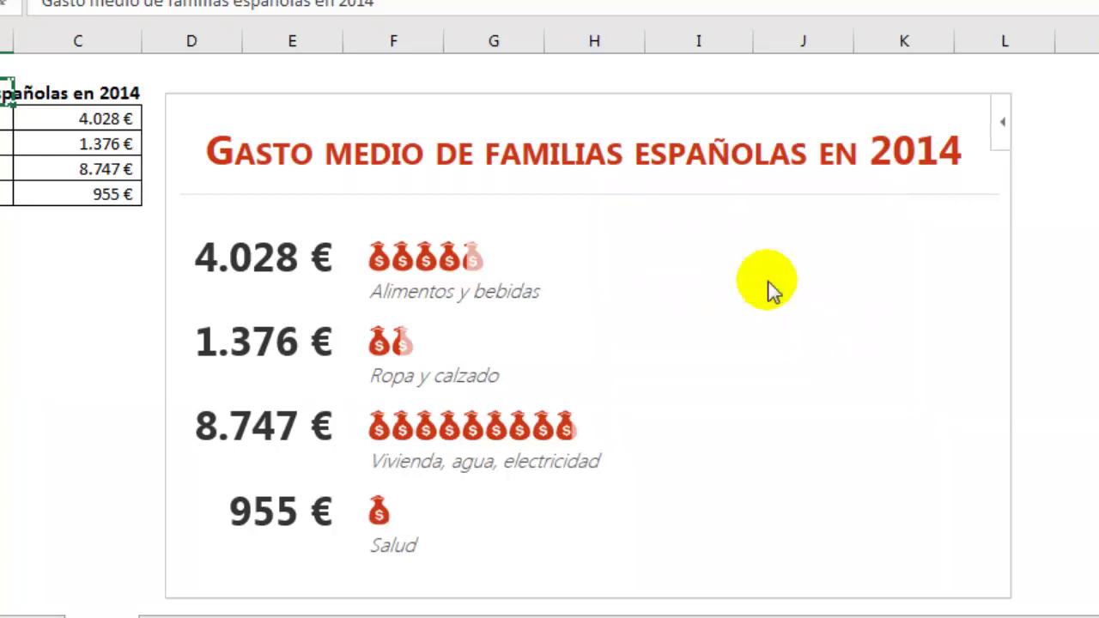
Save the graph as PNG image 'ejemplo22' in the Imágenes library
right_click(769, 285)
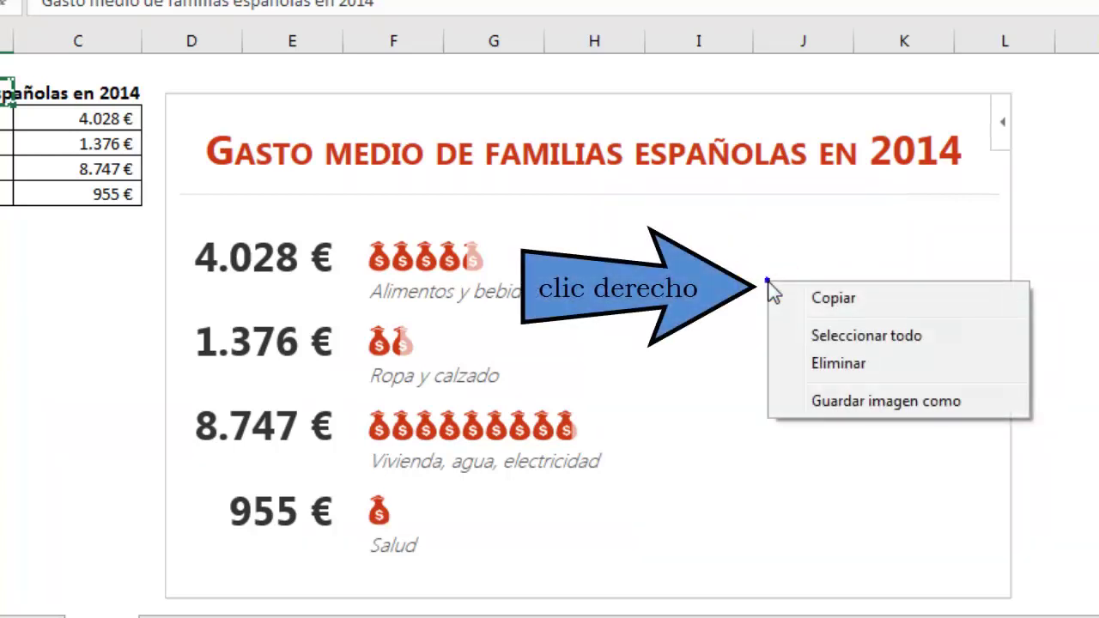
left_click(815, 403)
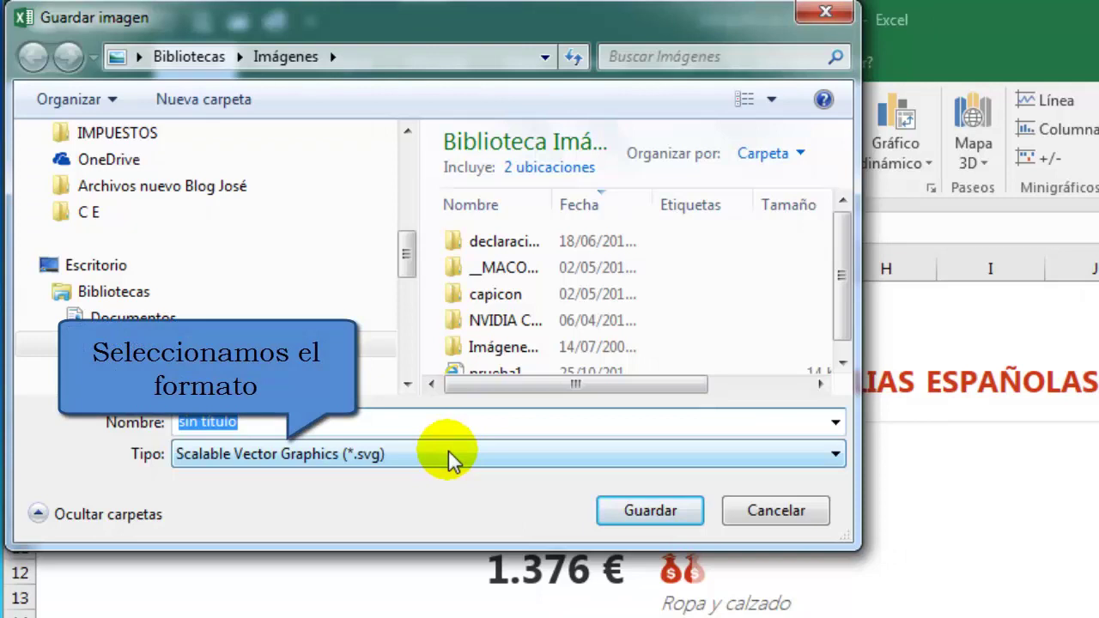
left_click(451, 459)
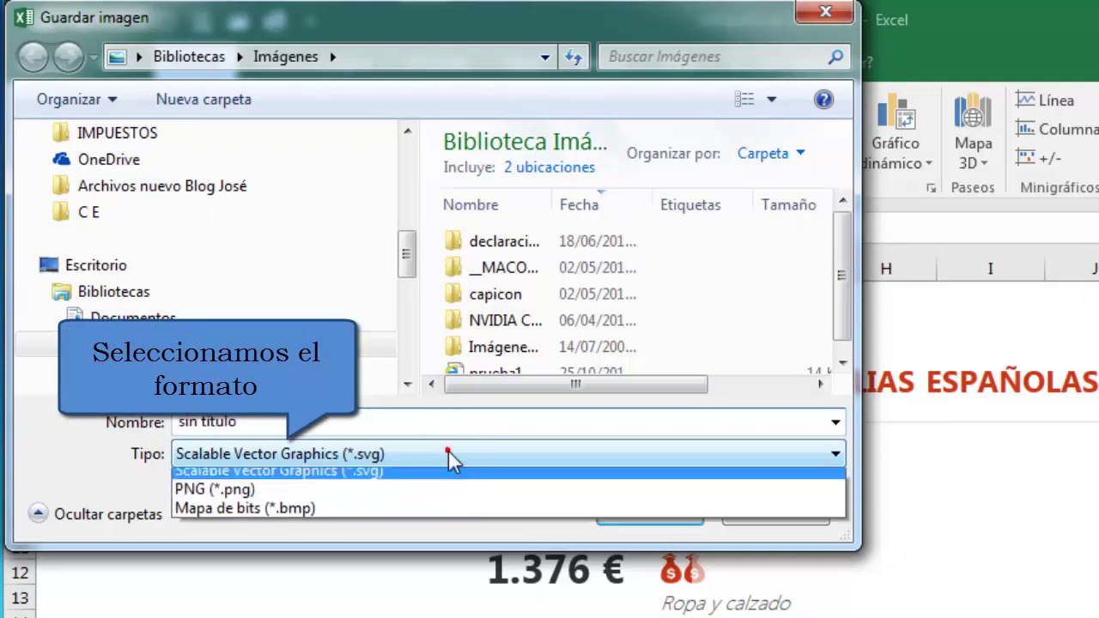
left_click(435, 500)
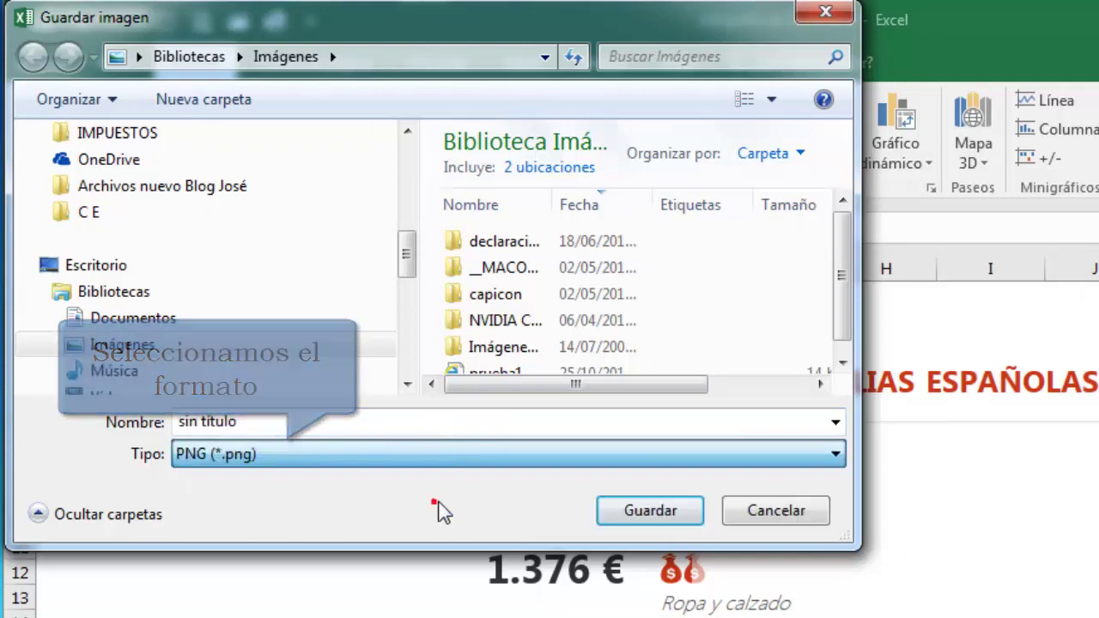
left_click(325, 433)
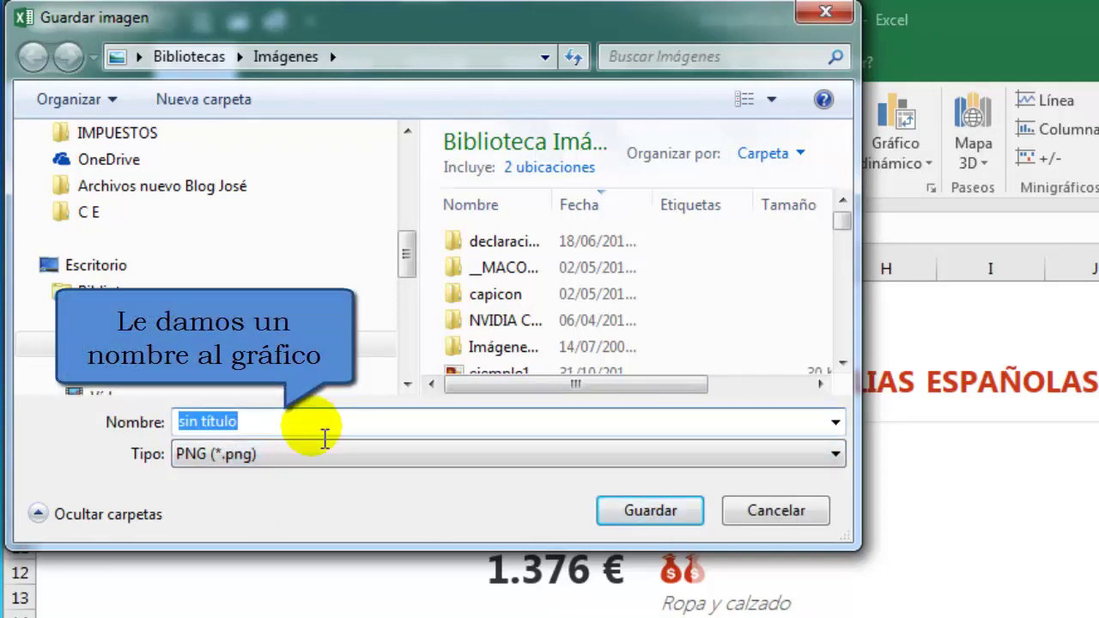
type("ejemp")
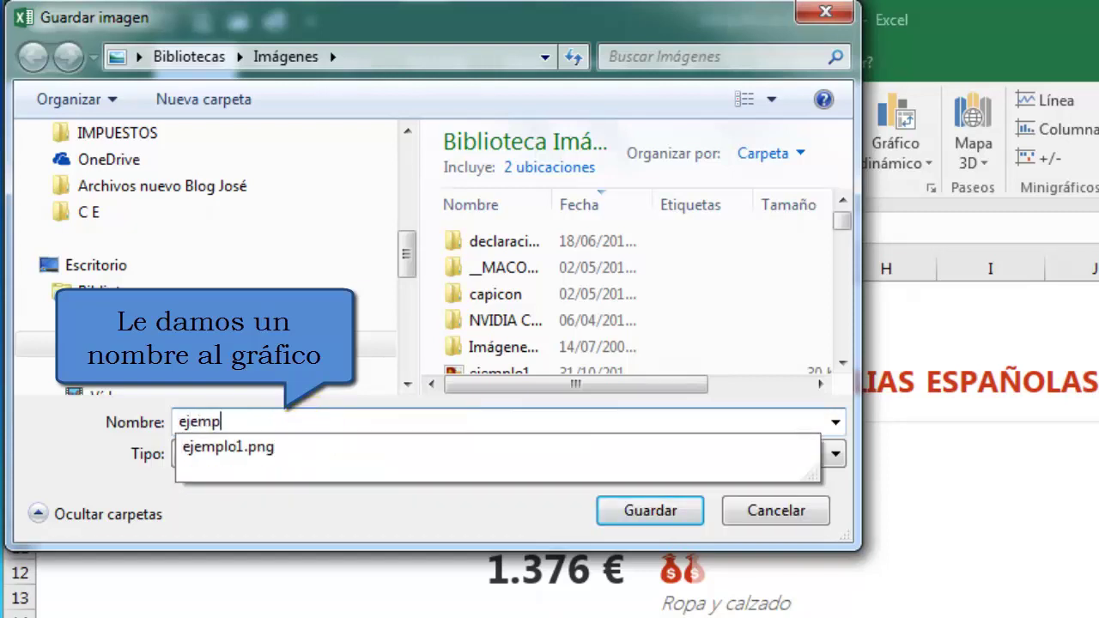
type("lo22")
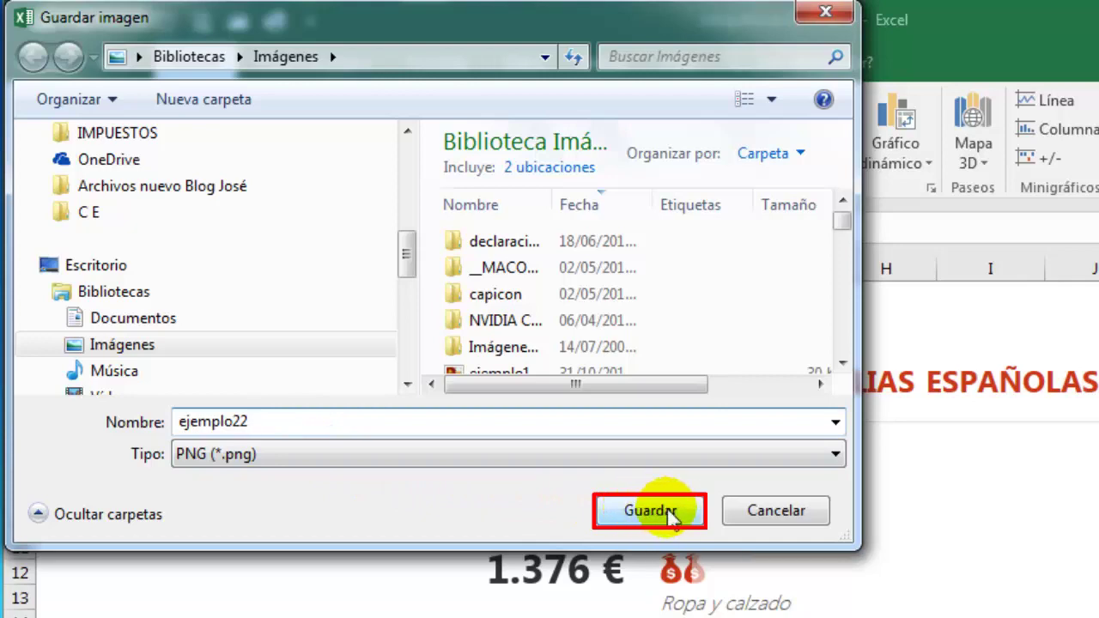
left_click(650, 513)
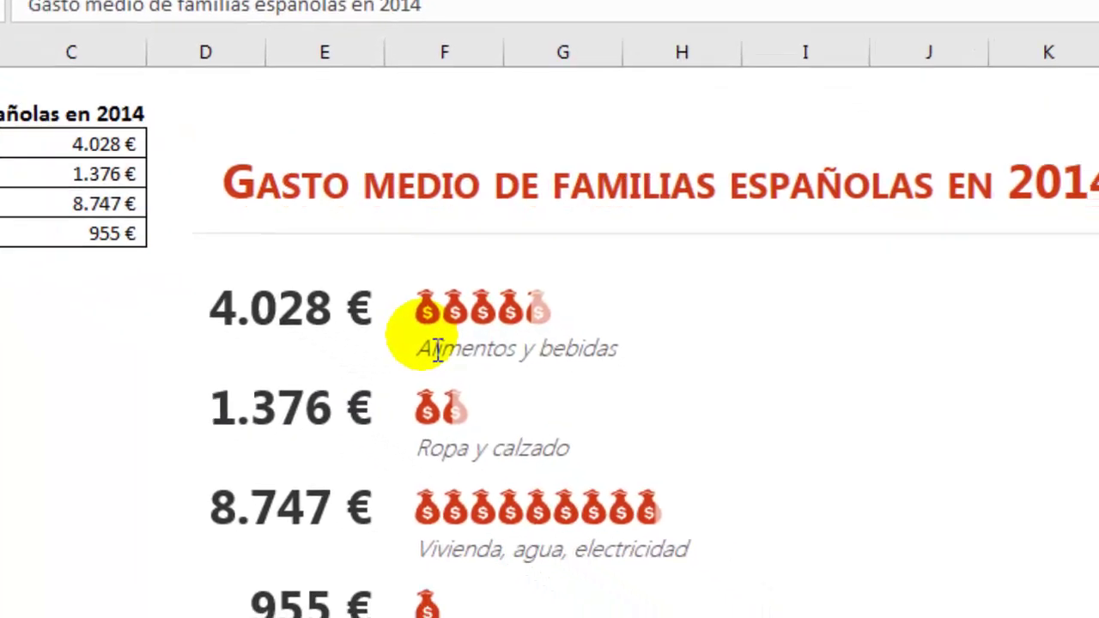